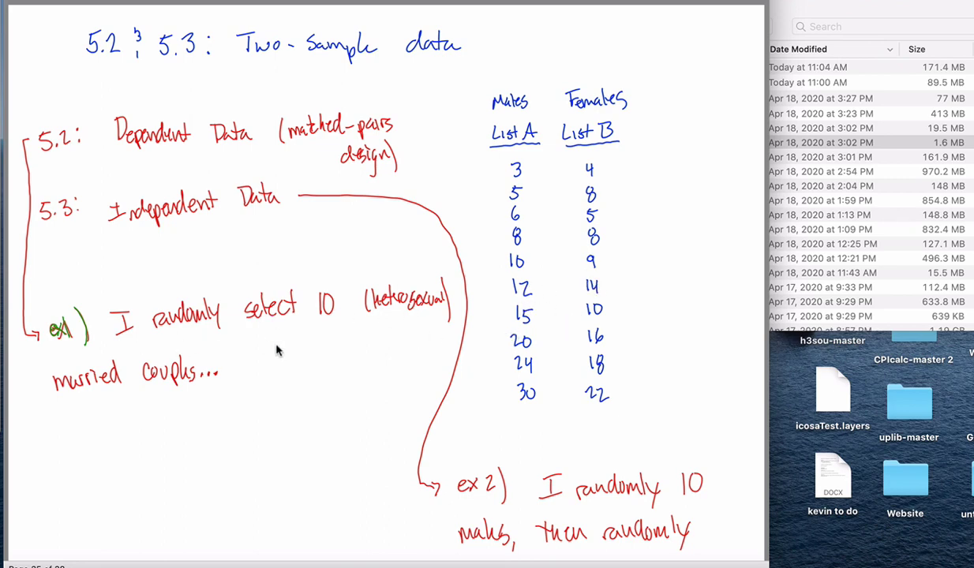
- Handwrite in green below ex 1 that the number of books read by husband and wife is recorded
scroll(172, 379, down, 3)
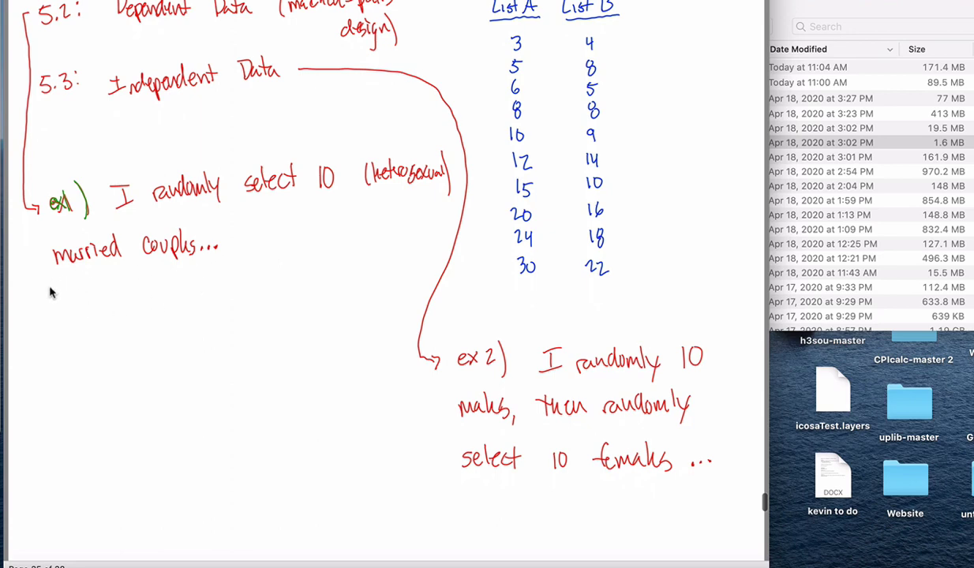
mouse_move(55, 292)
mouse_down()
mouse_move(107, 296)
mouse_move(249, 279)
mouse_move(295, 289)
mouse_move(305, 273)
mouse_move(327, 276)
mouse_move(326, 289)
mouse_move(382, 273)
mouse_up()
mouse_move(34, 315)
mouse_down()
mouse_move(33, 326)
mouse_move(86, 330)
mouse_up()
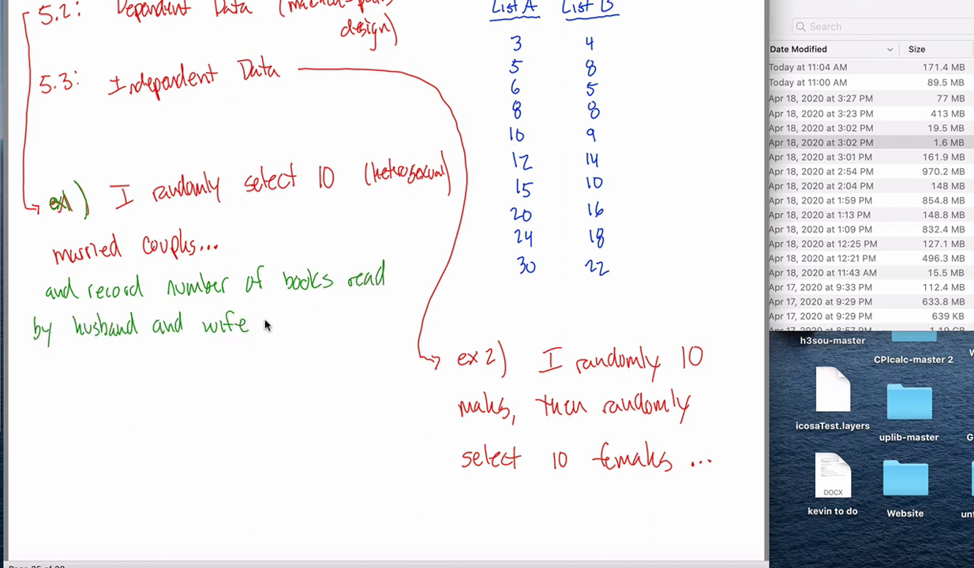
mouse_move(307, 329)
mouse_down()
mouse_move(70, 369)
mouse_move(97, 359)
mouse_up()
scroll(331, 360, up, 1)
scroll(332, 360, up, 3)
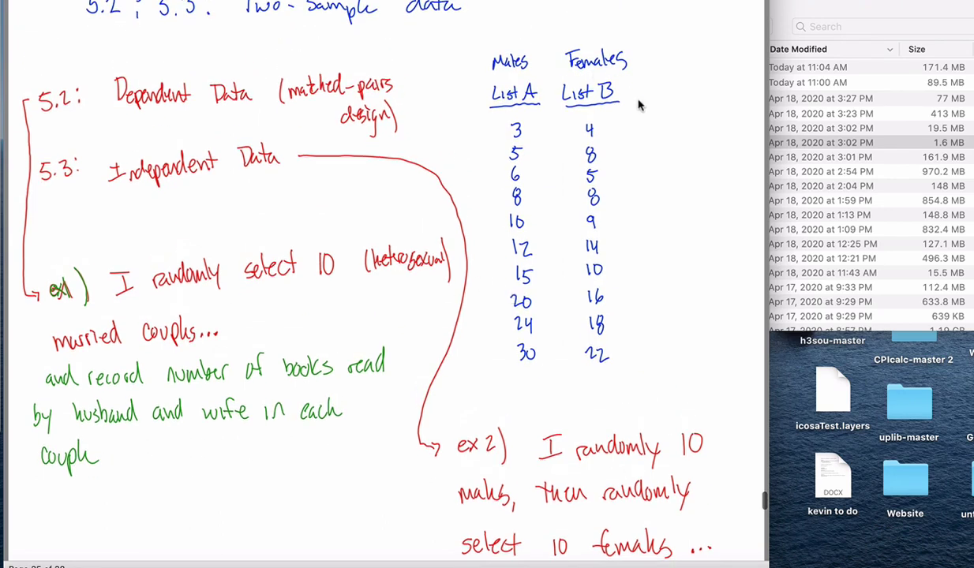
scroll(338, 380, down, 8)
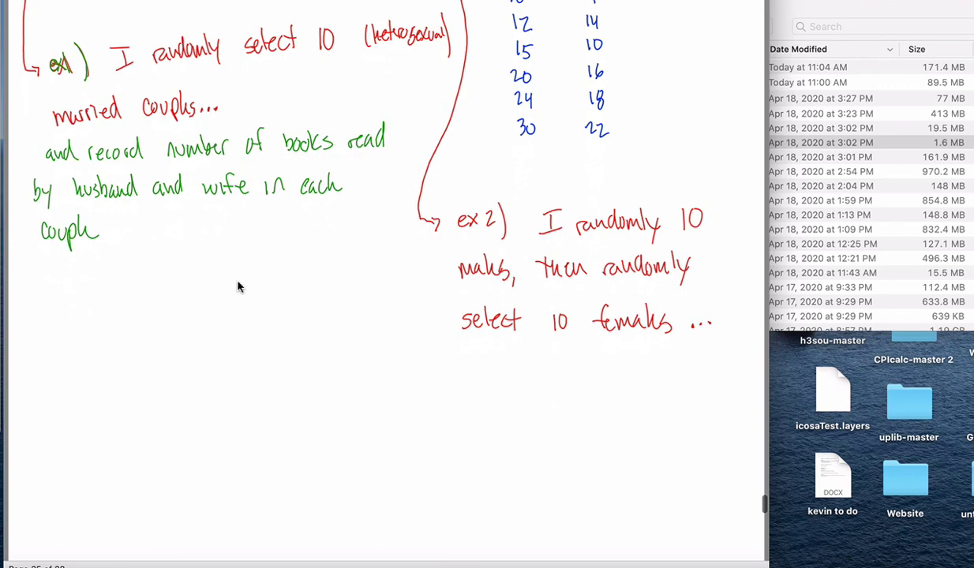
click(106, 234)
- Write the question asking whether, with 90% certainty, males read more books than females
mouse_move(43, 268)
mouse_down()
mouse_move(164, 286)
mouse_move(177, 268)
mouse_move(201, 281)
mouse_move(244, 259)
mouse_move(239, 268)
mouse_move(254, 277)
mouse_move(325, 278)
mouse_up()
mouse_move(34, 319)
mouse_down()
mouse_move(58, 311)
mouse_move(60, 321)
mouse_move(104, 320)
mouse_move(113, 346)
mouse_move(138, 317)
mouse_move(171, 325)
mouse_move(229, 310)
mouse_move(240, 324)
mouse_move(308, 312)
mouse_up()
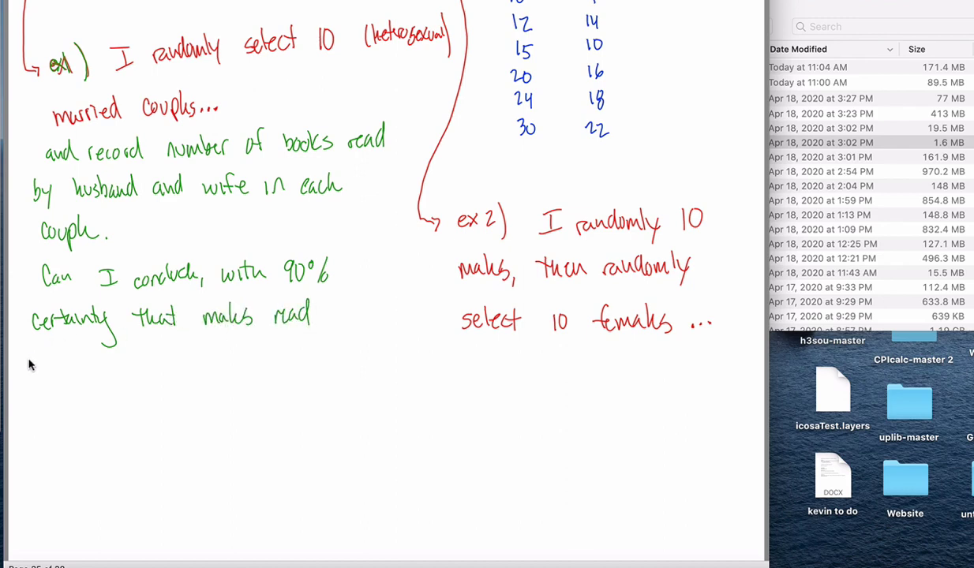
mouse_move(30, 363)
mouse_down()
mouse_move(203, 349)
mouse_move(212, 364)
mouse_move(243, 361)
mouse_up()
click(245, 369)
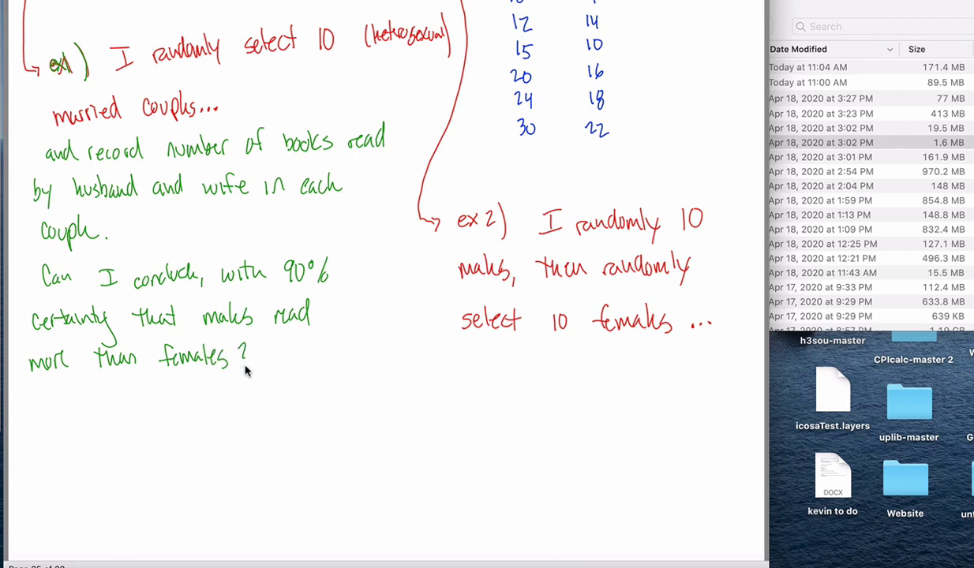
- Write an underlined green 'Males - females' heading to the right of List B
scroll(340, 245, up, 5)
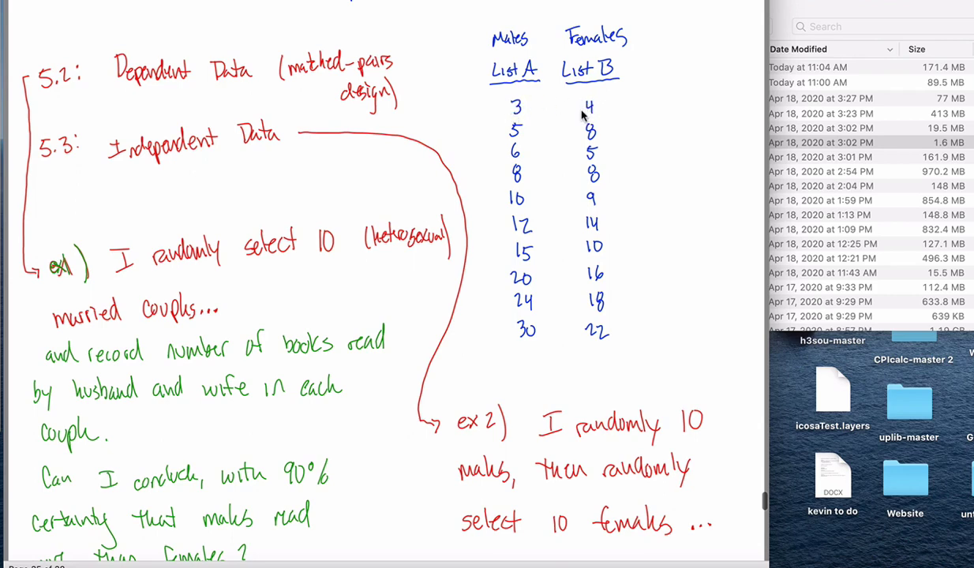
mouse_move(662, 47)
mouse_down()
mouse_move(709, 39)
mouse_move(704, 53)
mouse_move(728, 44)
mouse_move(674, 67)
mouse_move(737, 75)
mouse_up()
drag(670, 79, 738, 78)
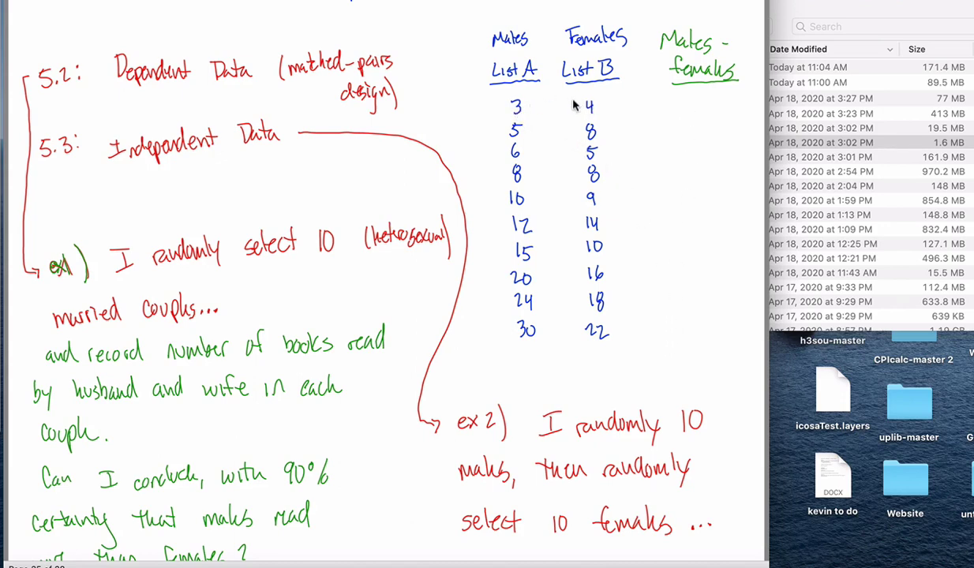
- Write the ten differences -1, -3, 1, 0, 1, -2, 5, 4, 6, 8 under the heading
drag(683, 102, 697, 104)
mouse_move(677, 134)
mouse_down()
mouse_move(700, 132)
mouse_move(693, 142)
mouse_up()
drag(692, 174, 691, 175)
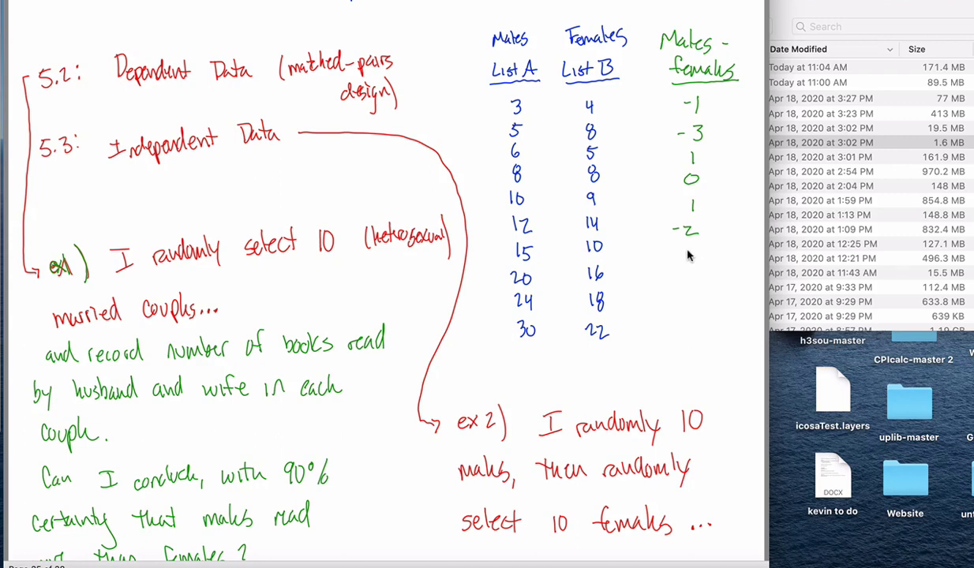
mouse_move(689, 252)
mouse_down()
mouse_move(694, 245)
mouse_move(691, 330)
mouse_up()
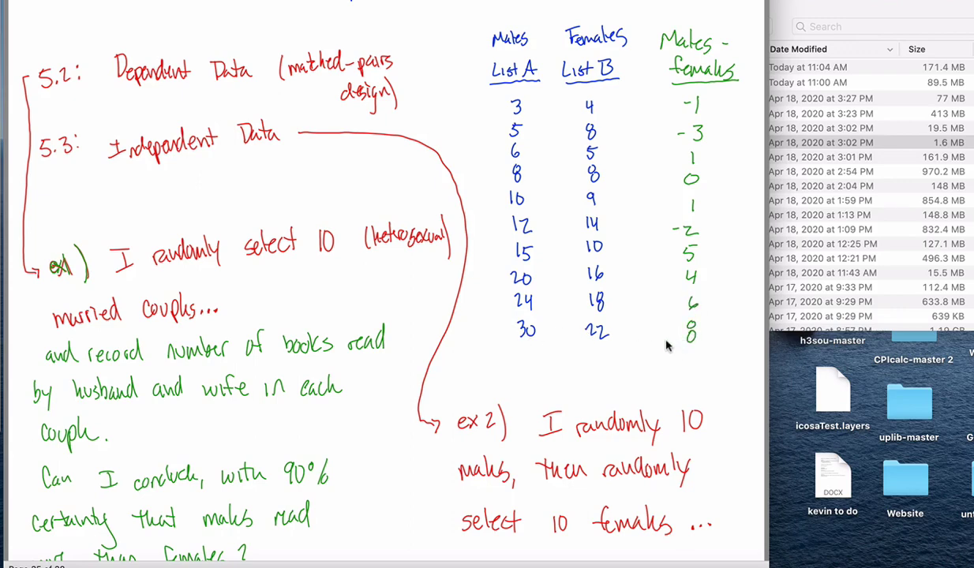
scroll(362, 419, down, 2)
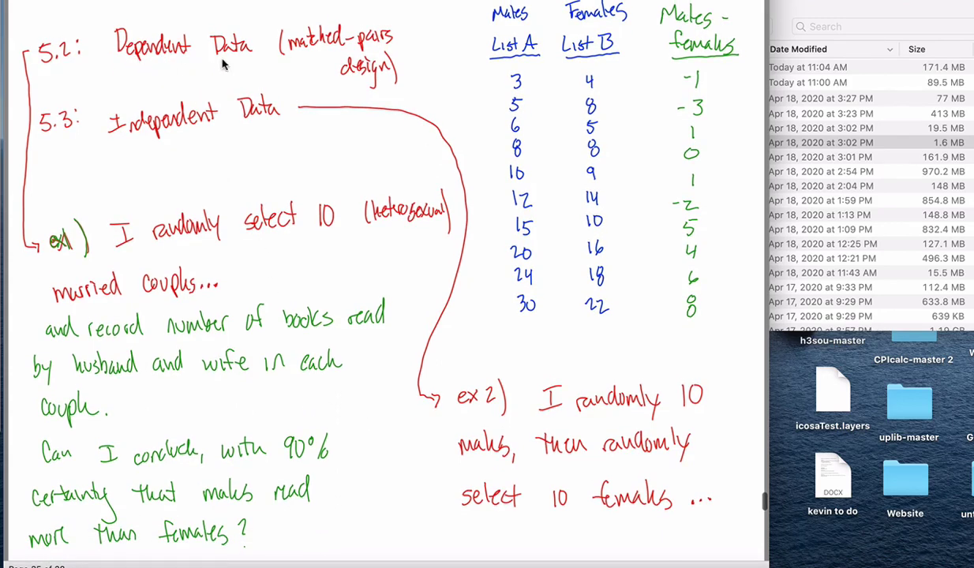
scroll(269, 81, up, 6)
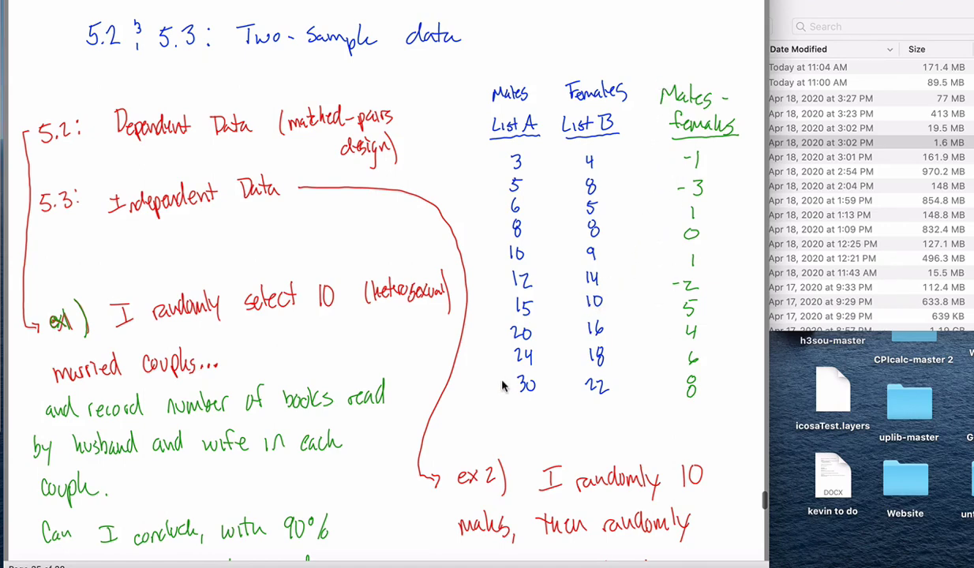
scroll(502, 385, down, 5)
scroll(196, 191, up, 6)
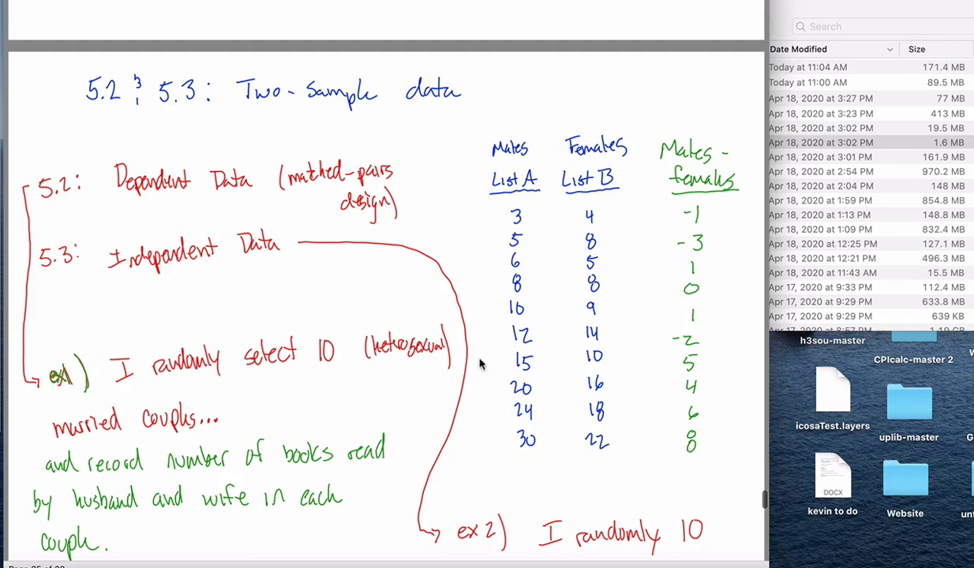
scroll(381, 389, down, 5)
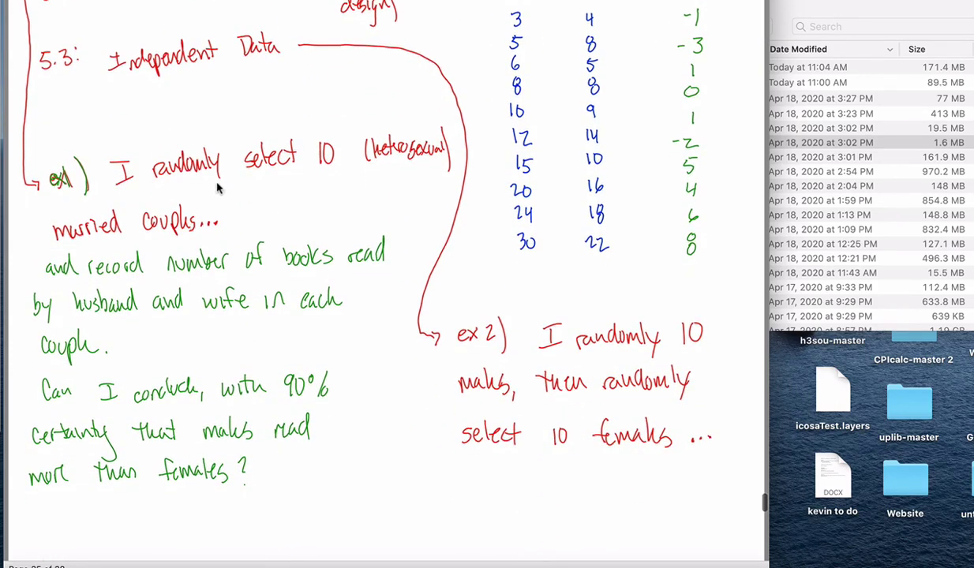
scroll(330, 268, up, 1)
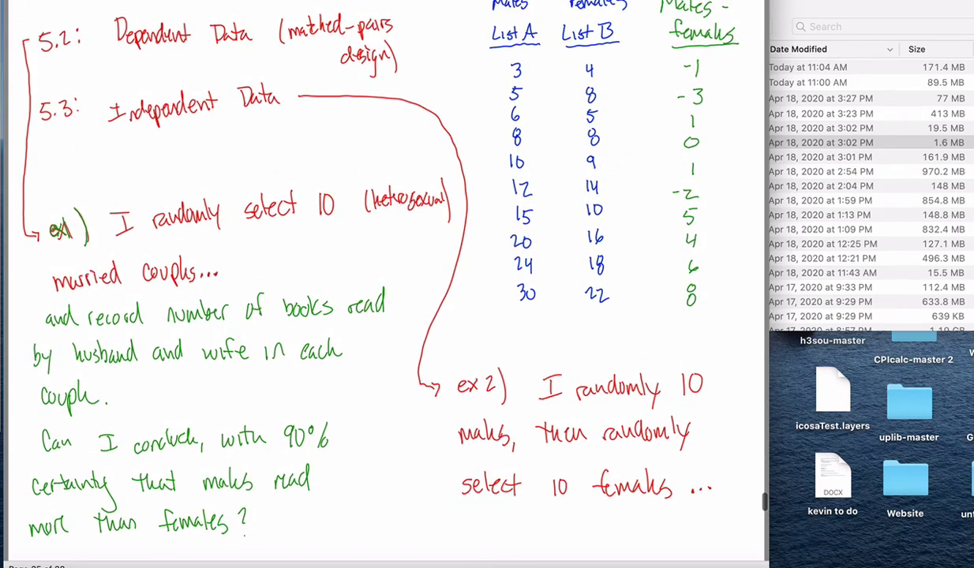
- Open the TI-84 STAT list editor and clear the old values 5, 3, 6 from L1
click(510, 558)
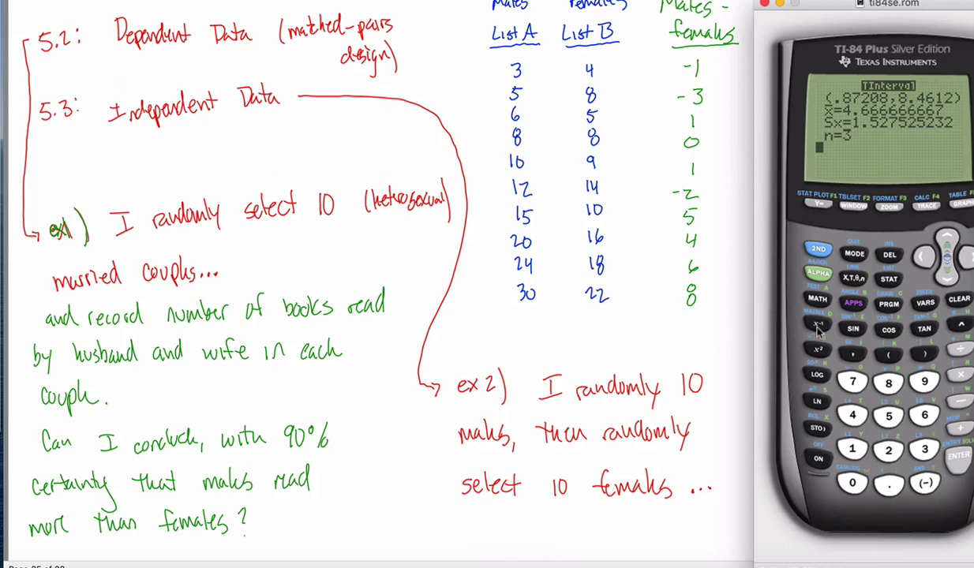
click(887, 278)
click(952, 470)
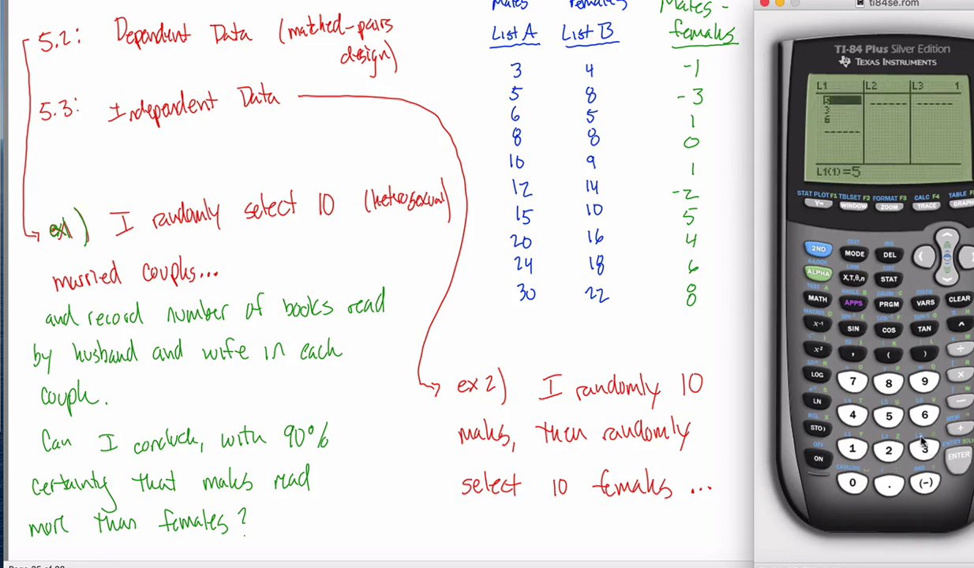
click(948, 236)
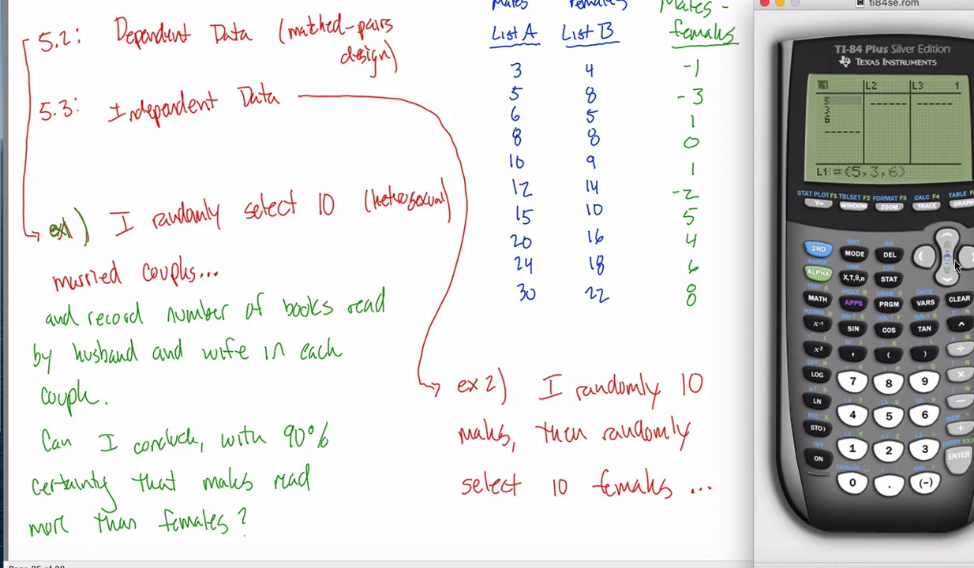
click(959, 299)
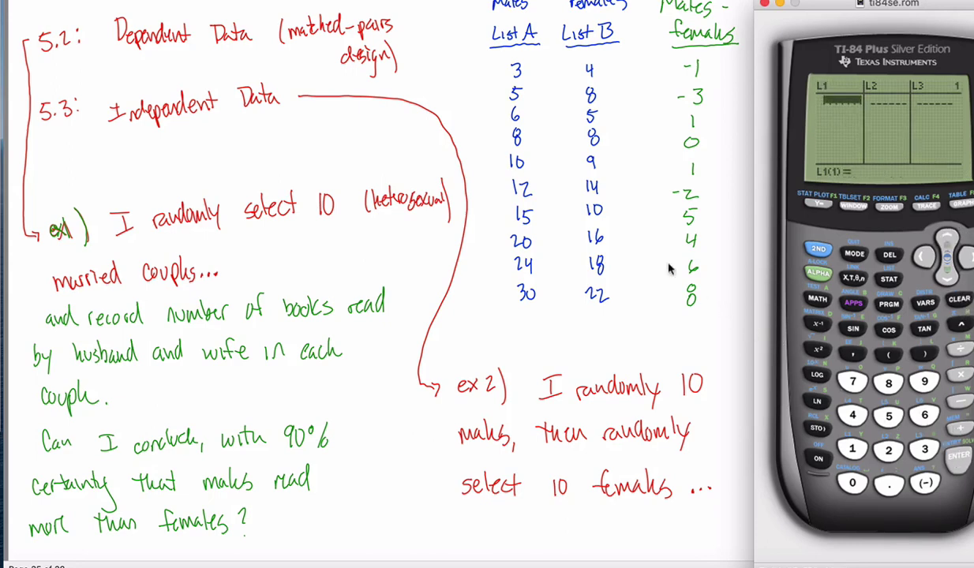